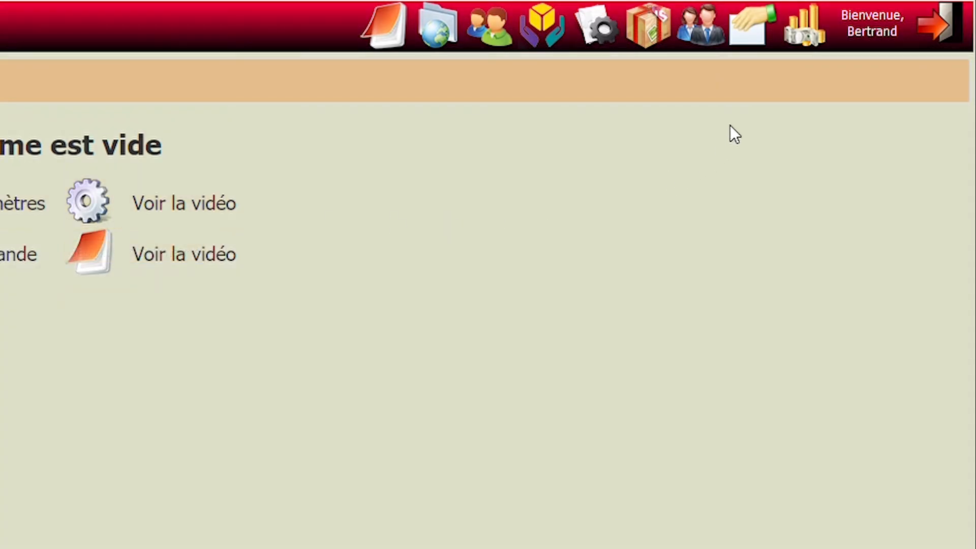
- Open the parameters management page and make the company identity settings editable
mouse_move(763, 43)
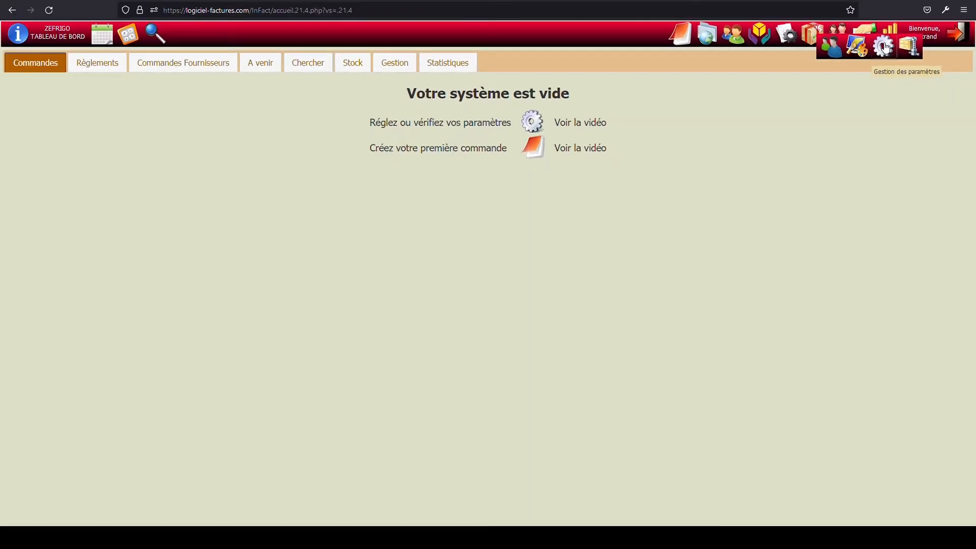
click(885, 48)
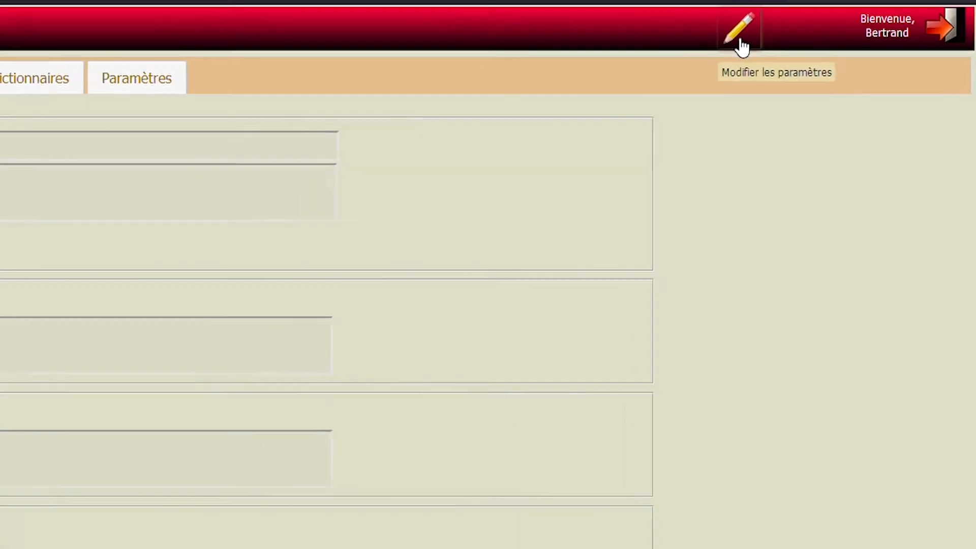
click(740, 40)
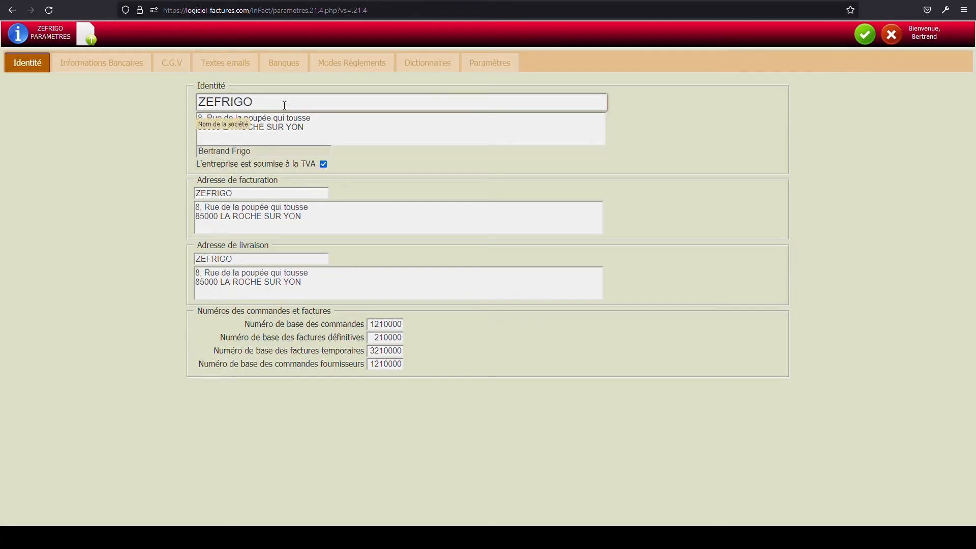
click(326, 135)
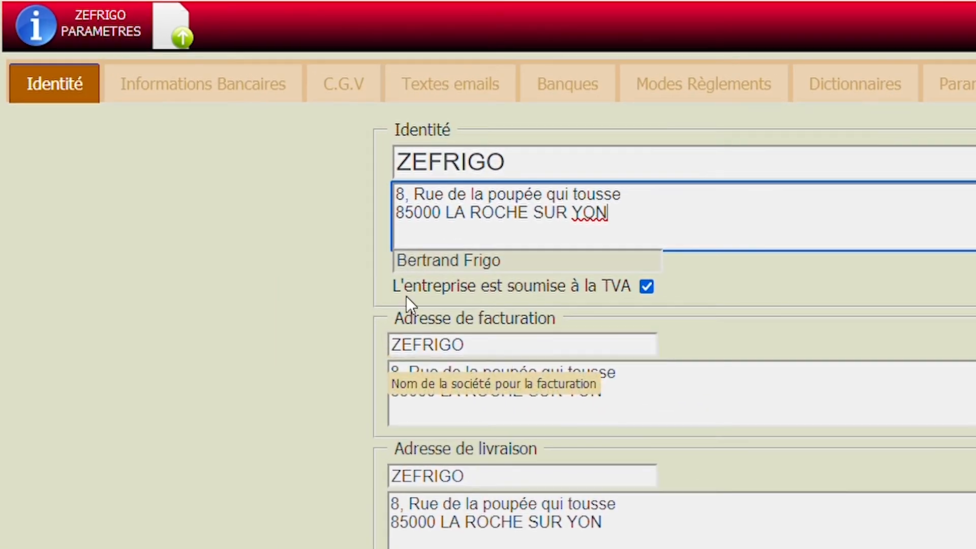
- Upload logo.jpg from the Demo folder as the company logo and validate it
click(182, 37)
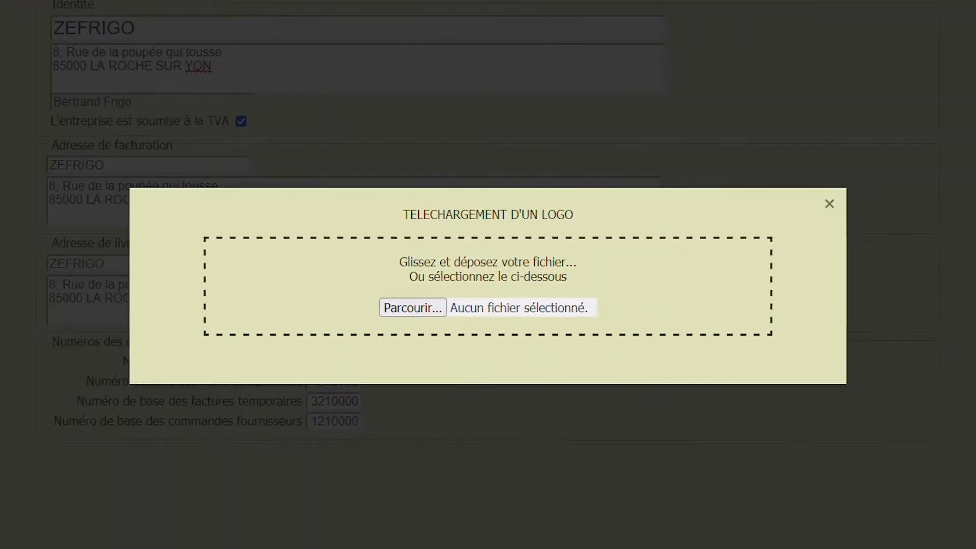
click(412, 308)
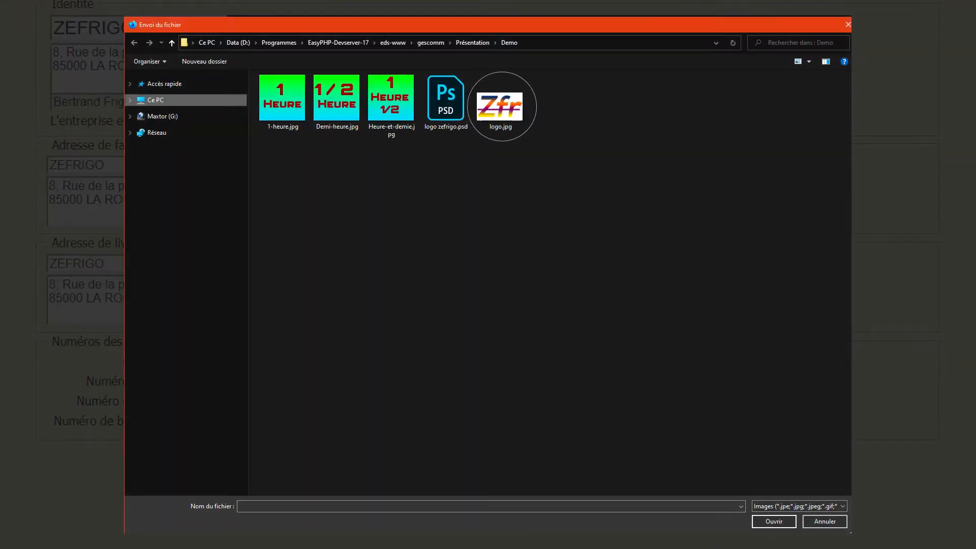
double_click(501, 106)
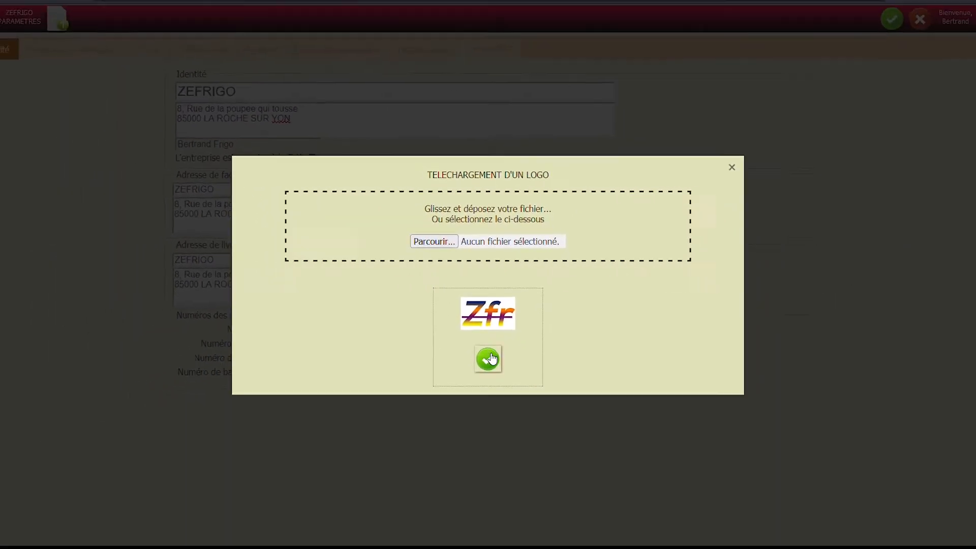
click(488, 351)
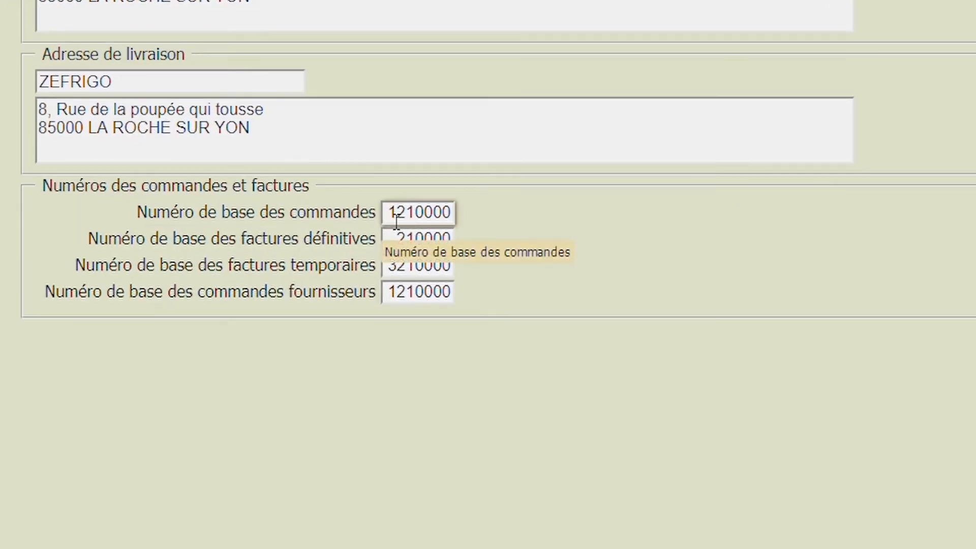
- Check the base numbers for orders, invoices and supplier orders, and save the identity settings
drag(391, 218, 462, 217)
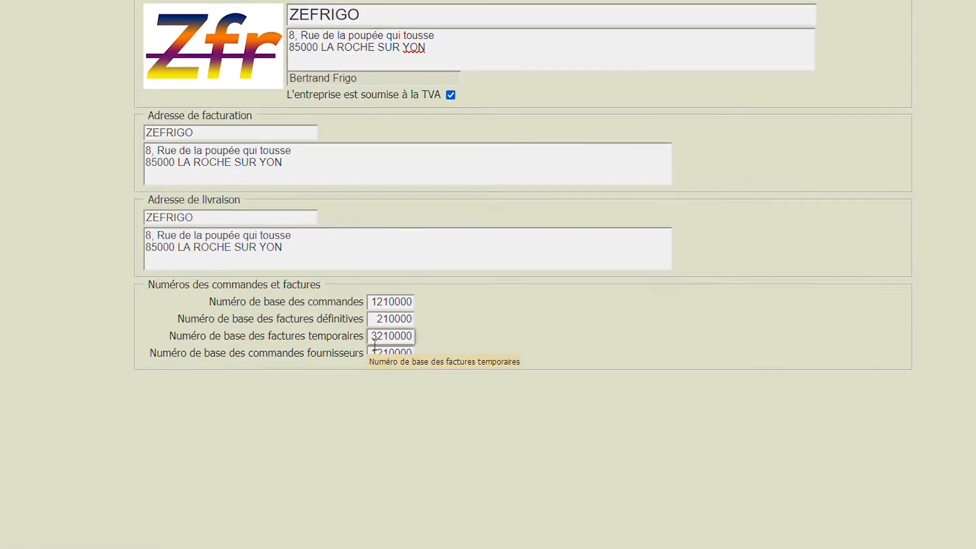
drag(370, 355, 375, 357)
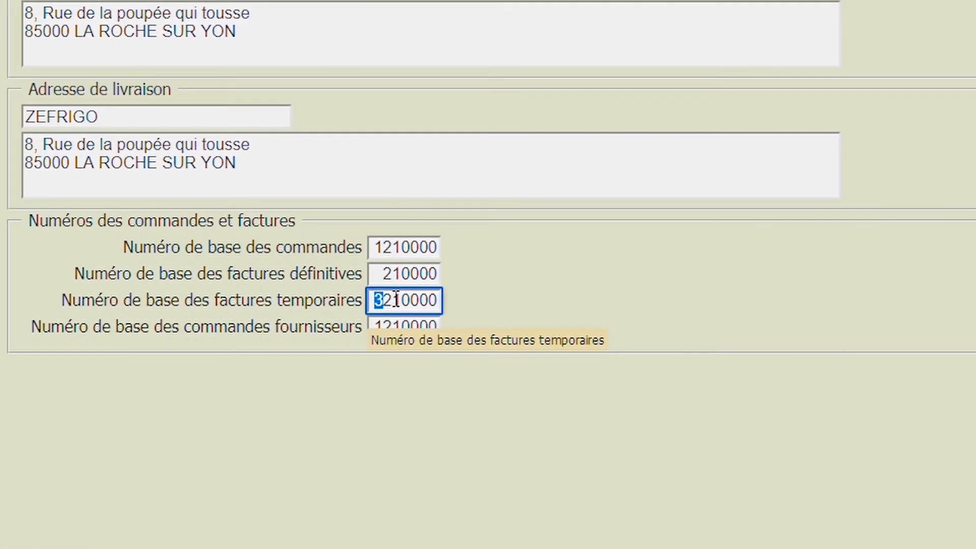
drag(390, 288, 401, 286)
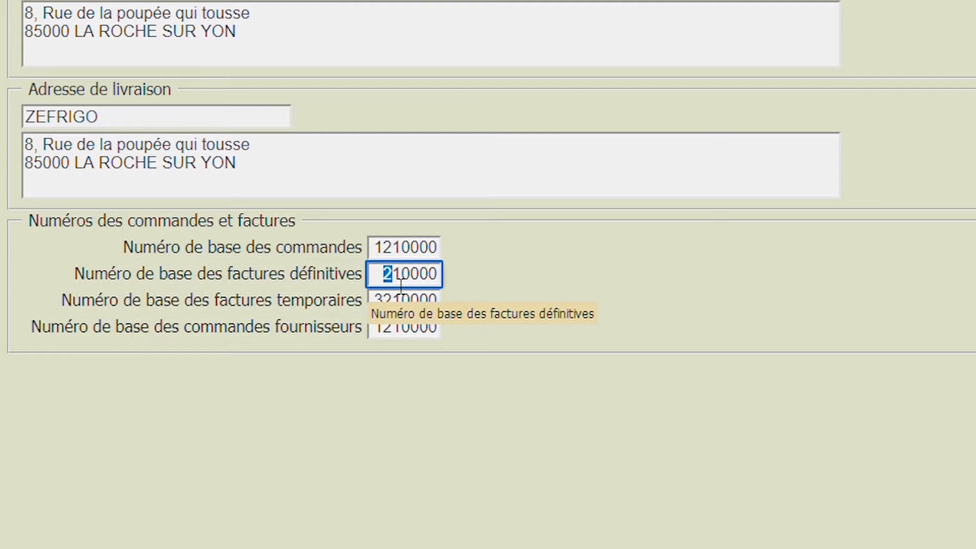
click(379, 283)
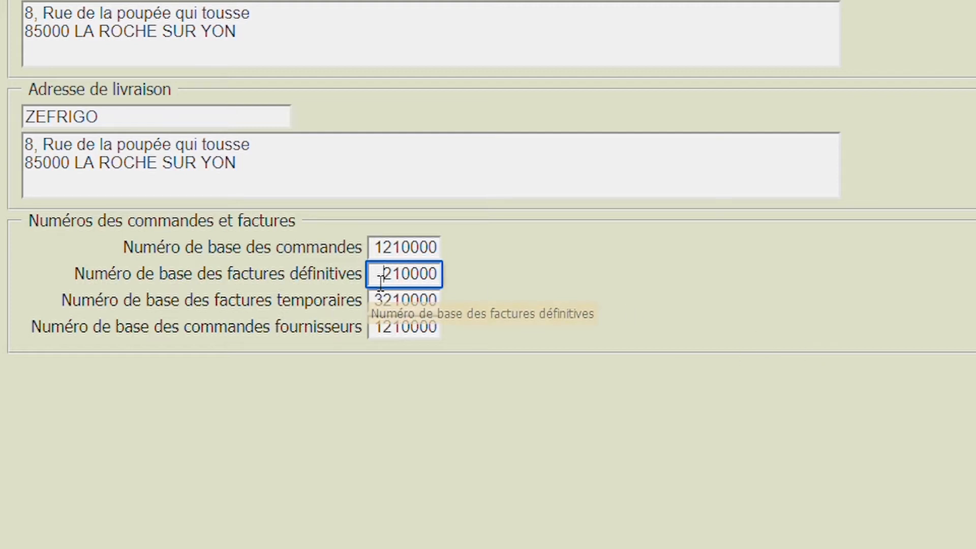
drag(380, 283, 401, 284)
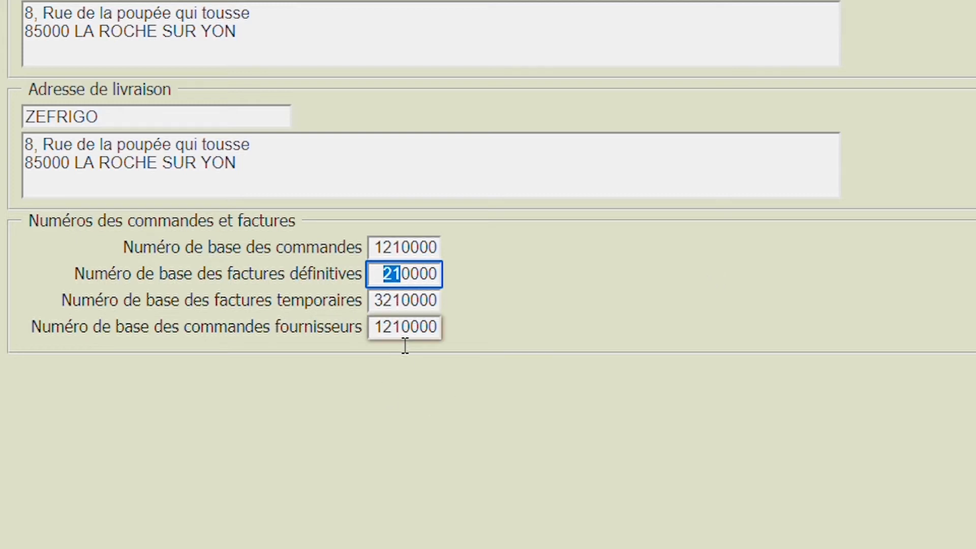
double_click(434, 330)
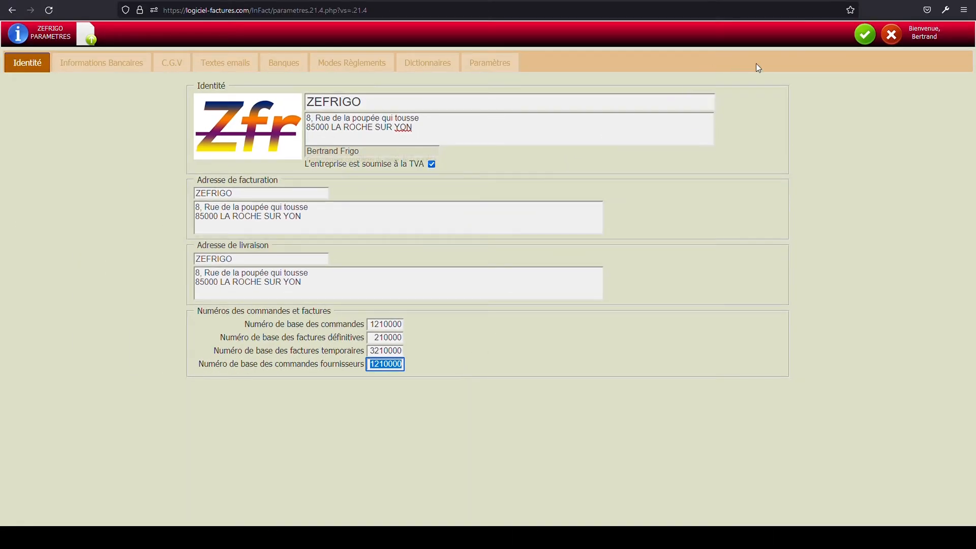
click(863, 36)
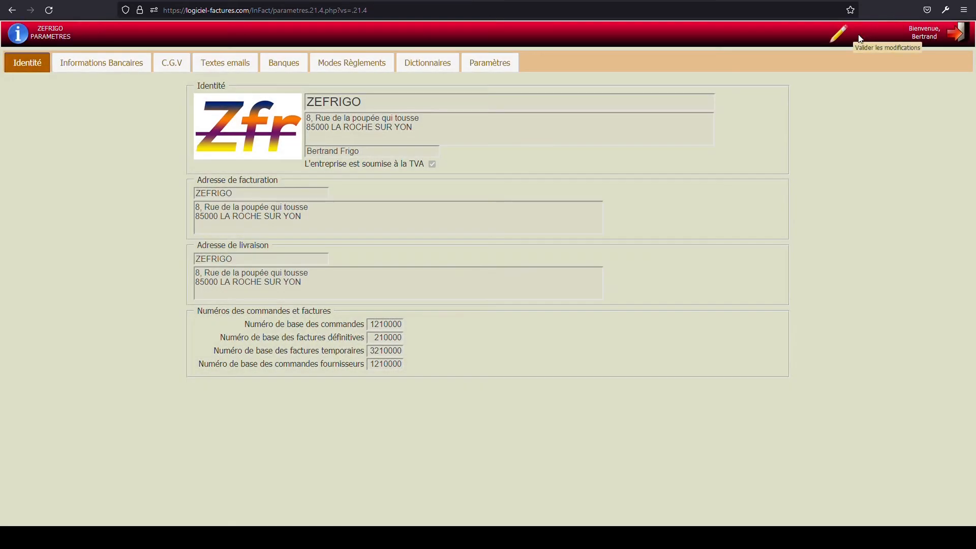
- View the bank information settings and the general conditions of sale
click(93, 65)
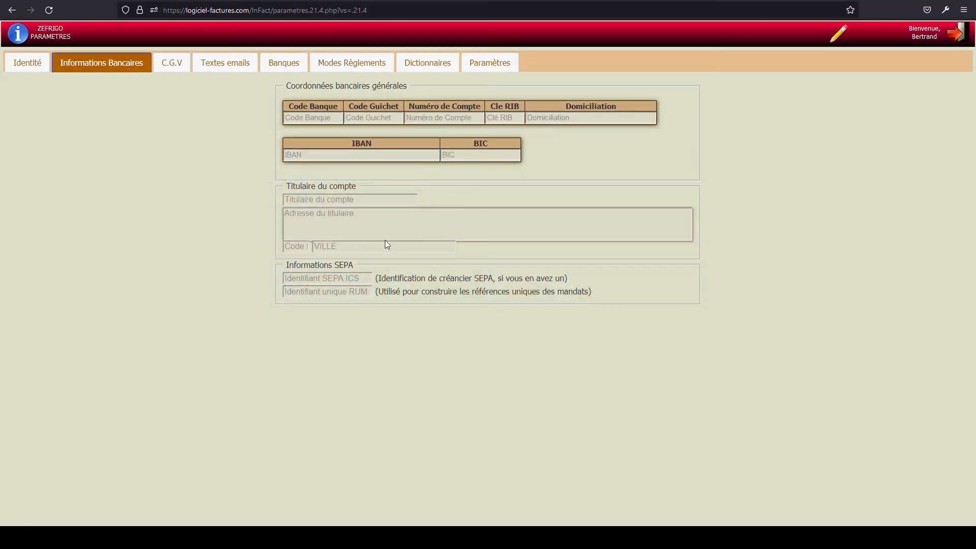
click(182, 64)
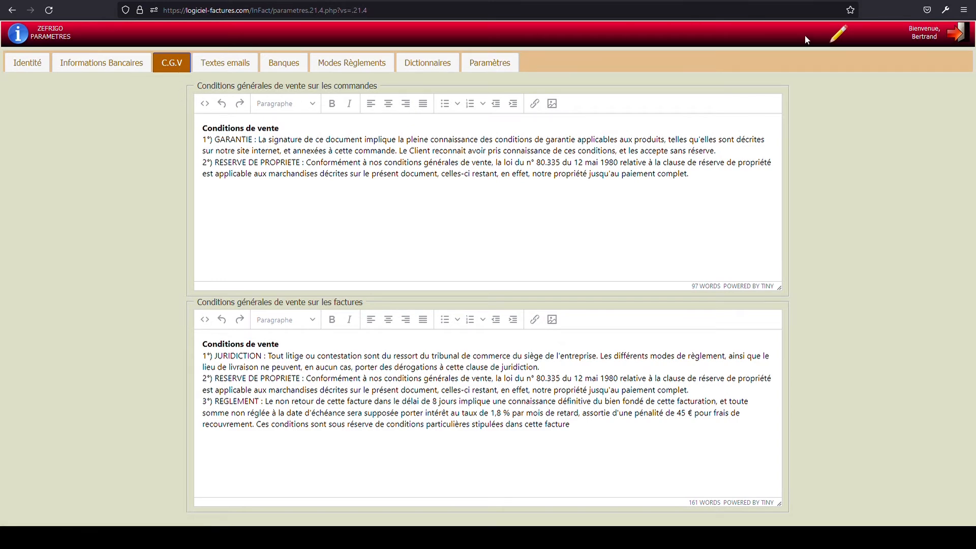
- Try adding the line "bla bla bla....." below the conditions of sale for orders, and discard the change
click(849, 40)
click(331, 162)
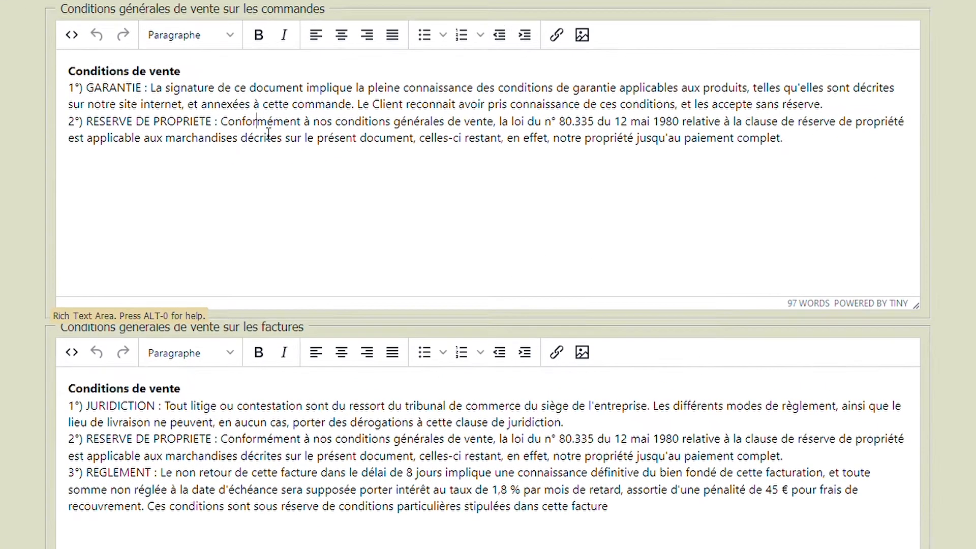
click(824, 149)
key(Return)
text(bla bla bla.....)
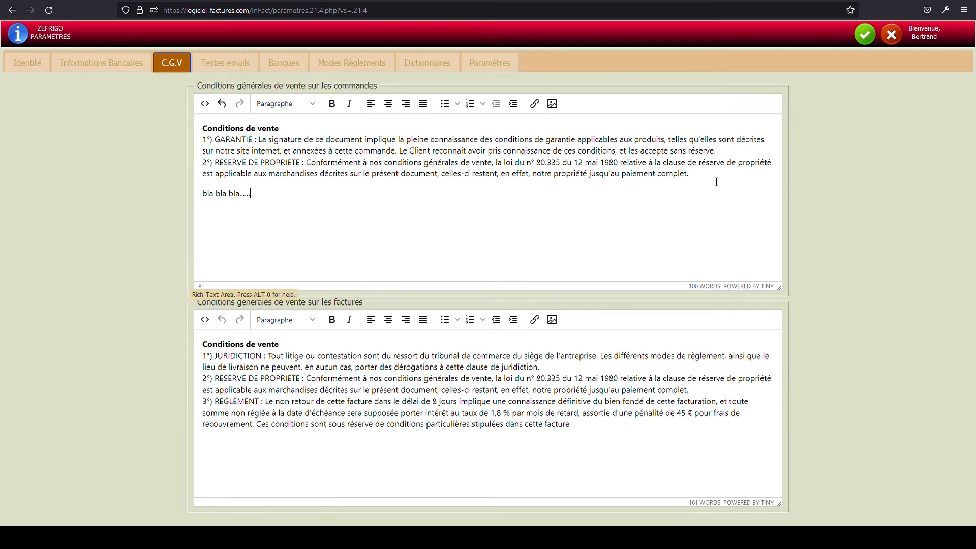
click(891, 34)
click(494, 299)
- Examine the email texts for quotes, proformas, orders and invoices
click(212, 65)
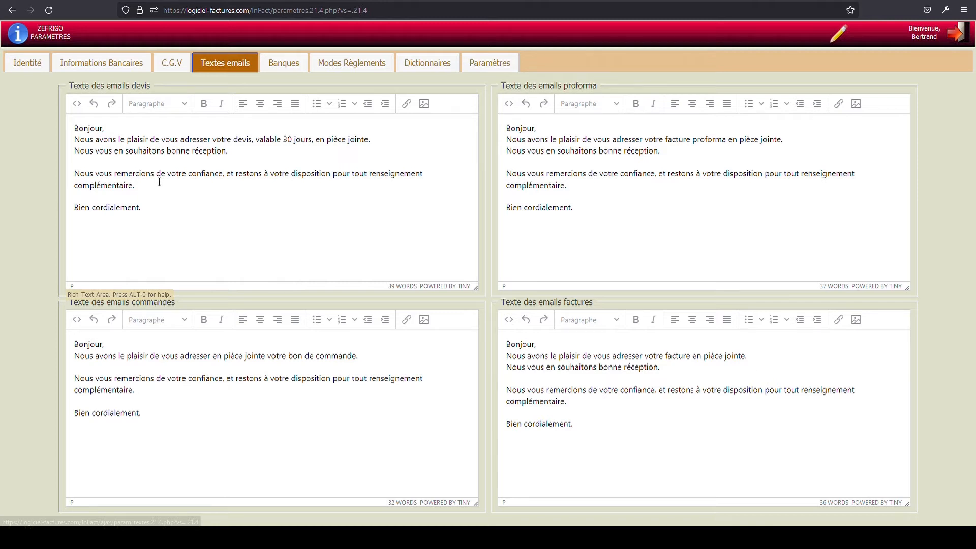
drag(107, 85, 163, 89)
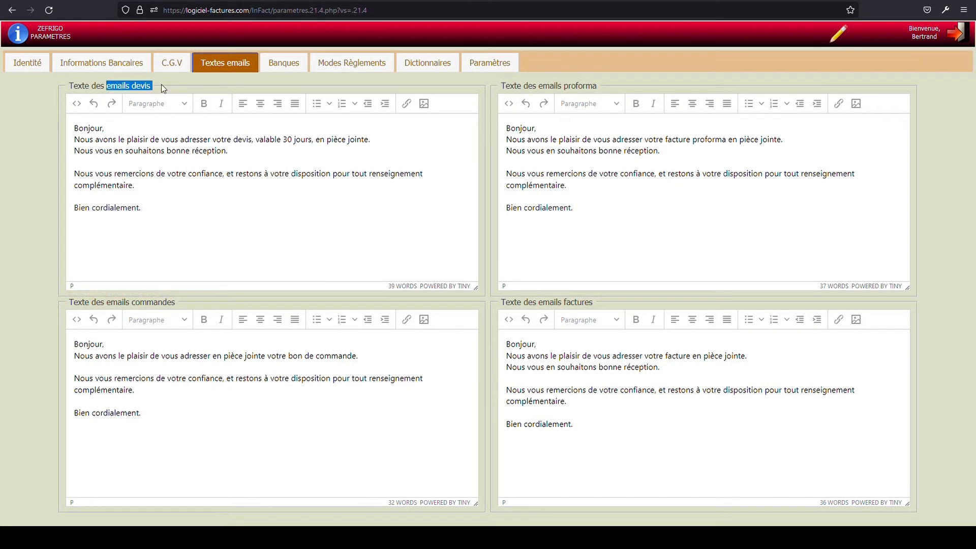
drag(549, 86, 600, 87)
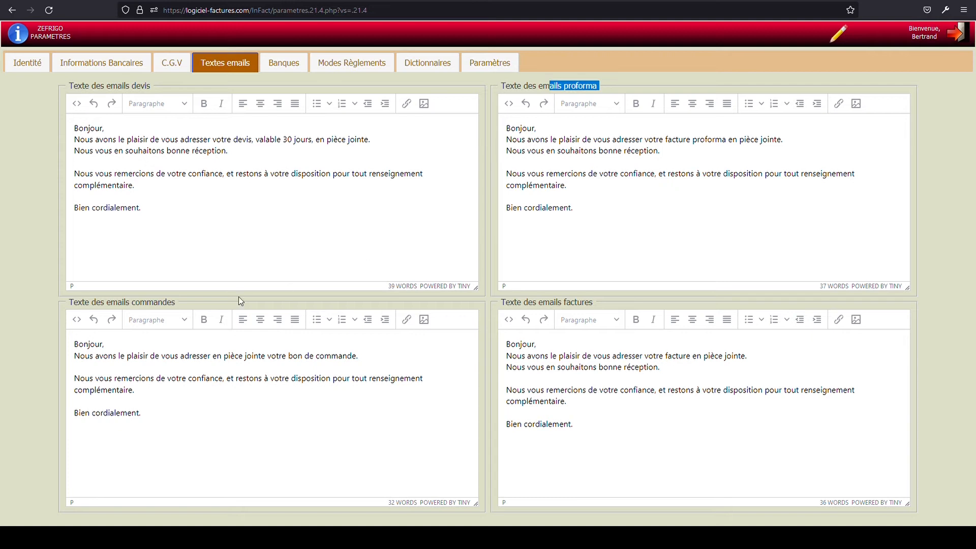
drag(111, 302, 181, 304)
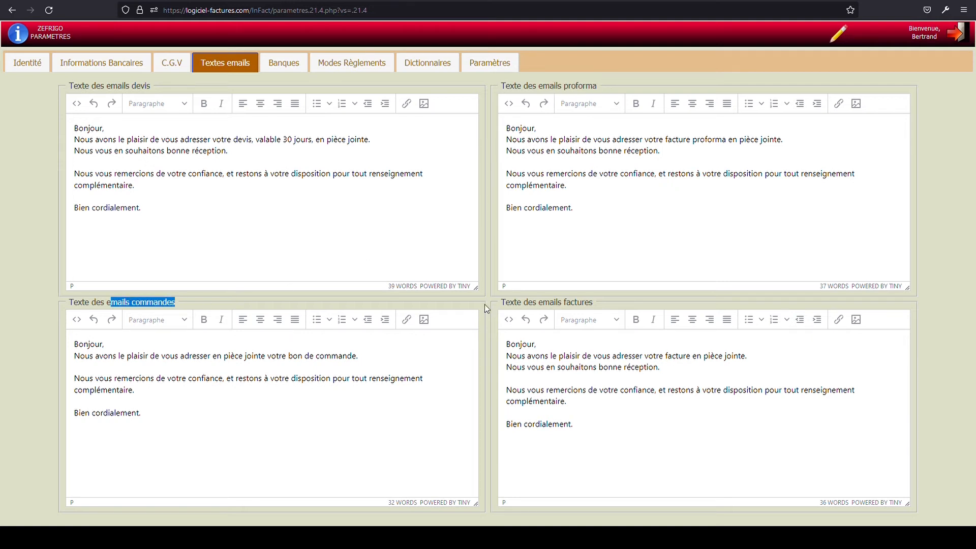
drag(543, 303, 602, 305)
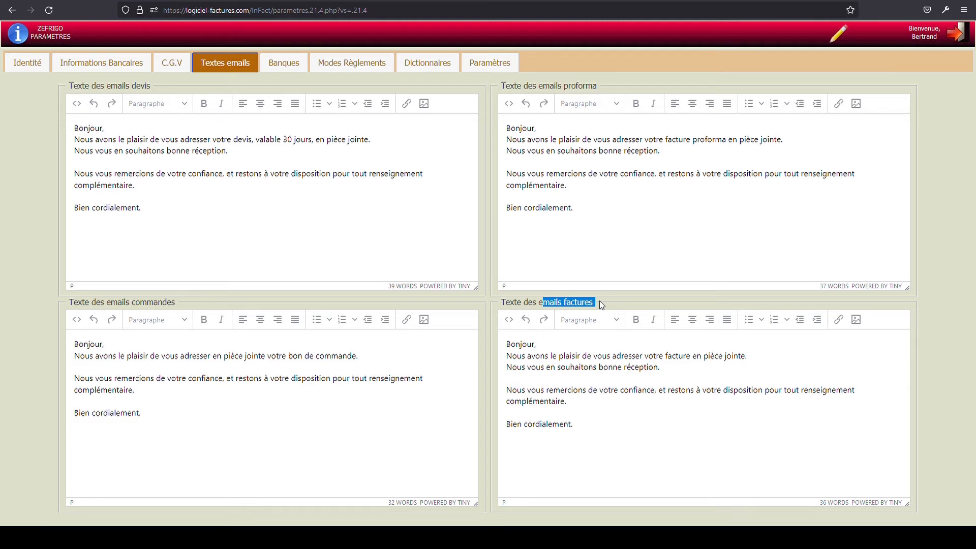
- Try adding "...." after the closing line of the quote email text, and discard the change
click(839, 34)
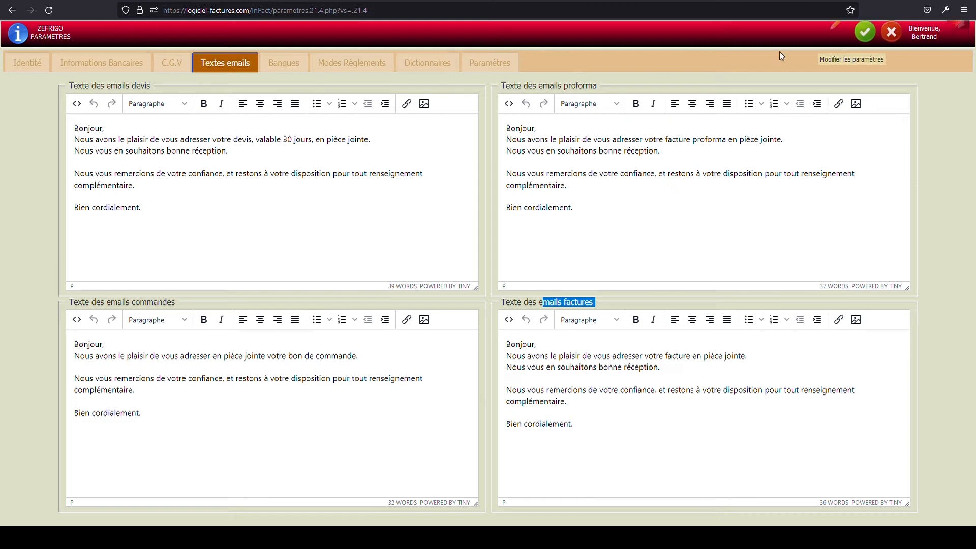
click(163, 218)
text(....)
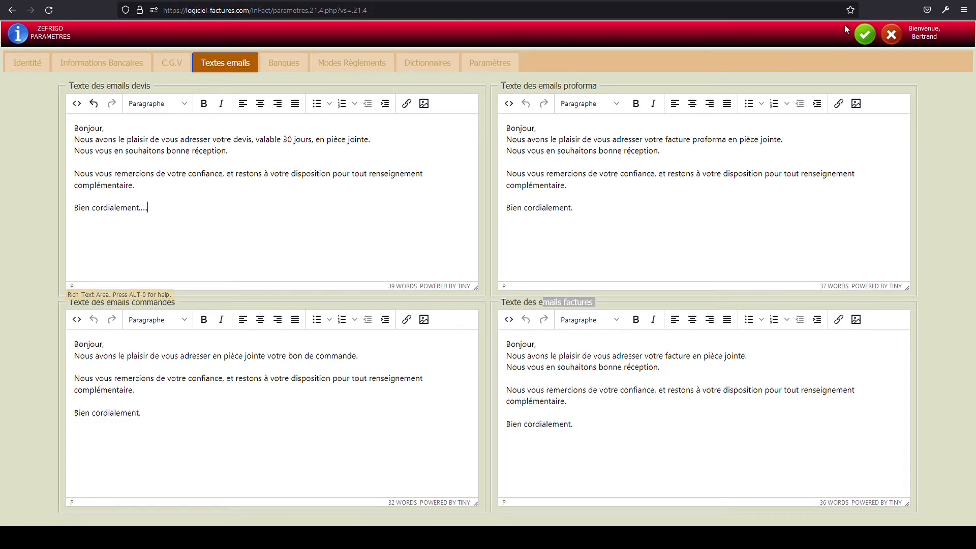
click(892, 34)
click(502, 298)
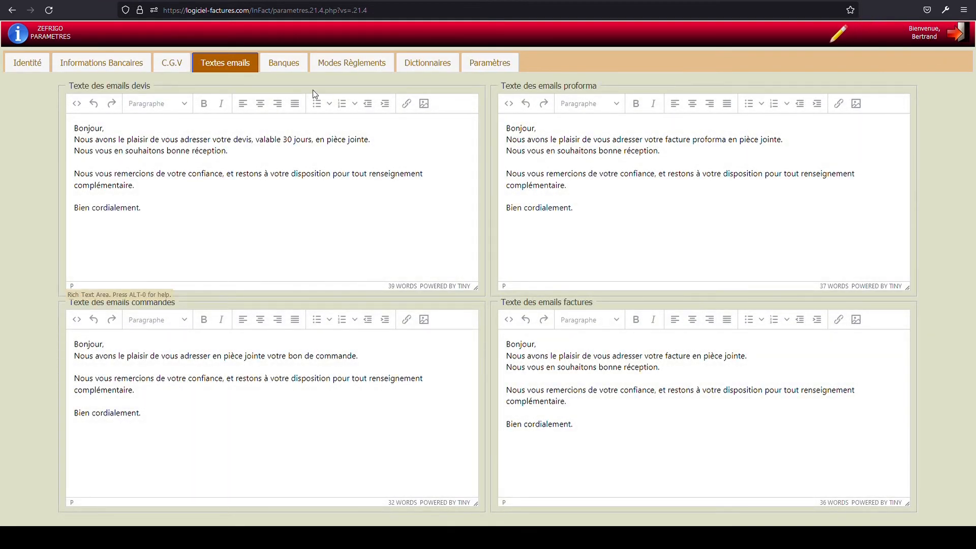
- Add a new entry to the list of banks and name it "Crédit Bancaire"
click(283, 63)
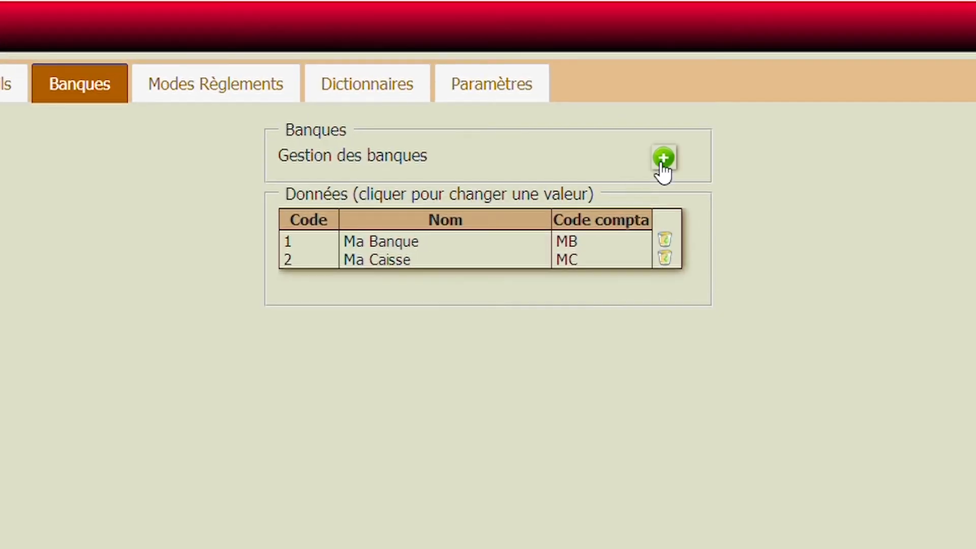
click(676, 158)
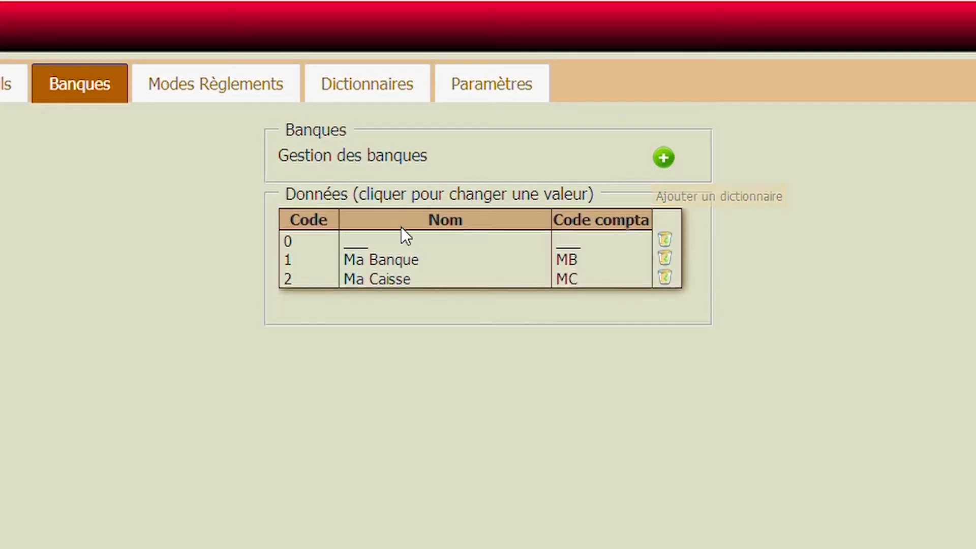
click(361, 244)
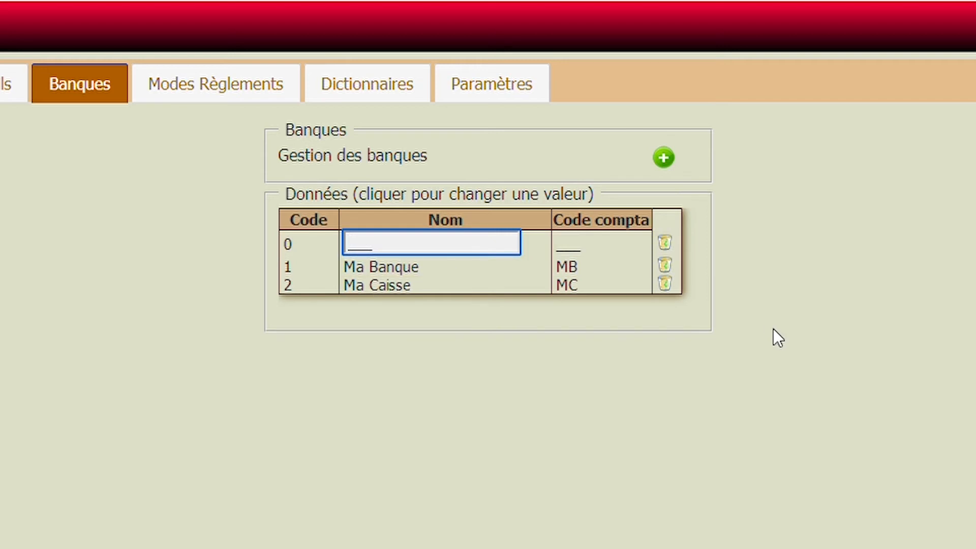
text(Crédit Bancaire)
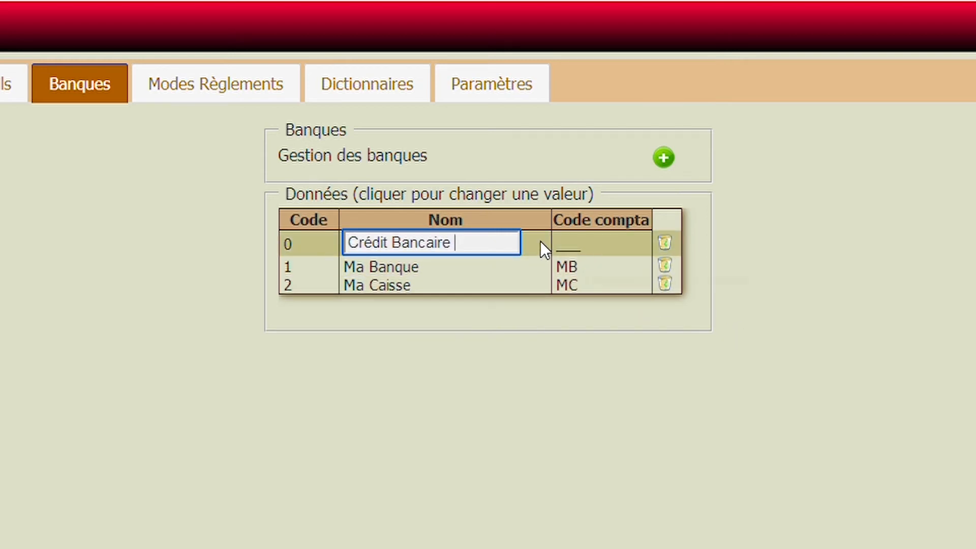
click(300, 246)
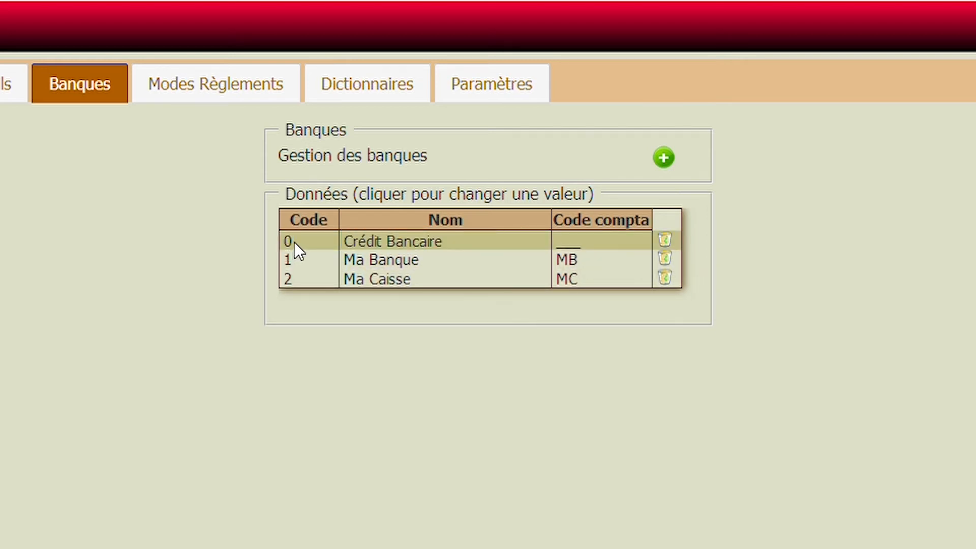
- Set the Crédit Bancaire entry's code to 3 and its accounting code to LCB
click(294, 243)
text(3)
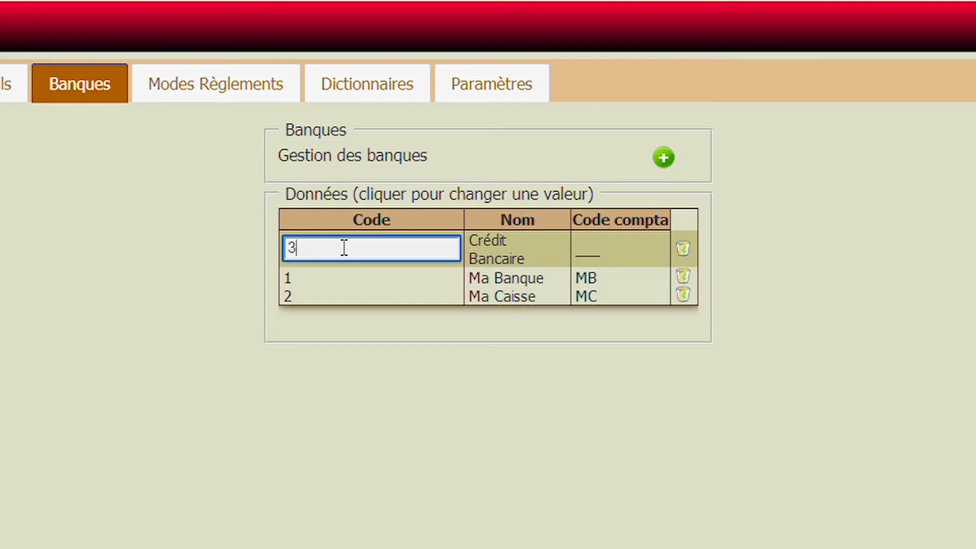
click(371, 299)
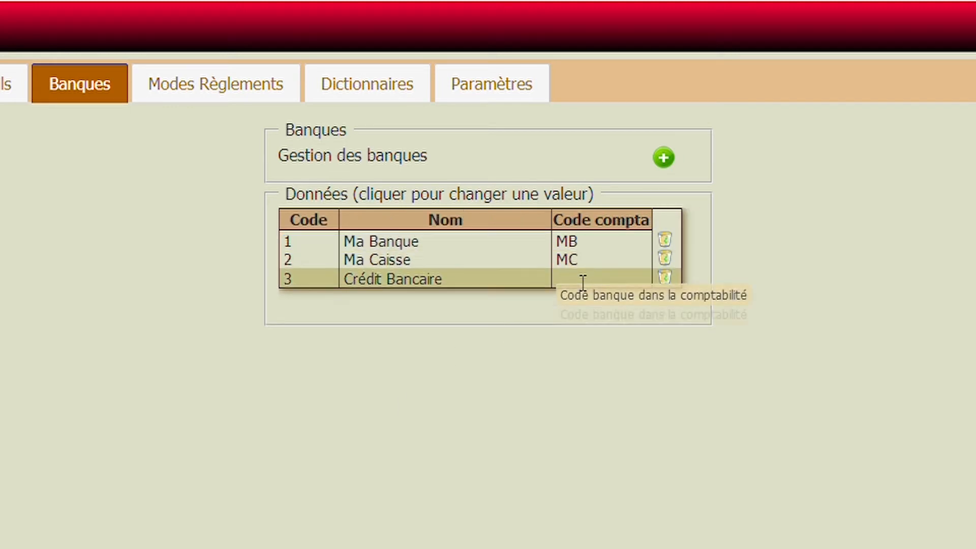
click(582, 279)
text(LCB)
click(374, 300)
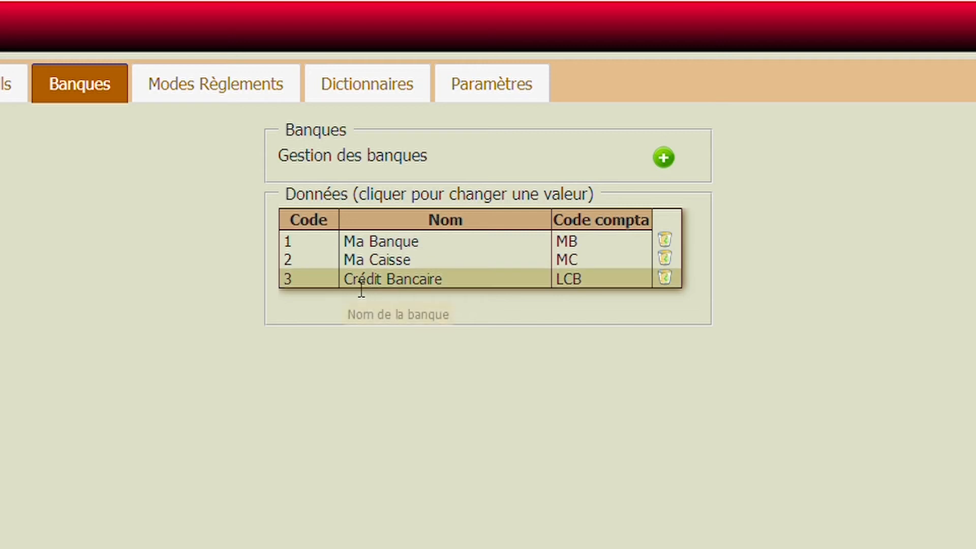
- Rename the Crédit Bancaire bank entry as "Le Crédit Bancaire"
click(366, 283)
key(Home)
text(Le)
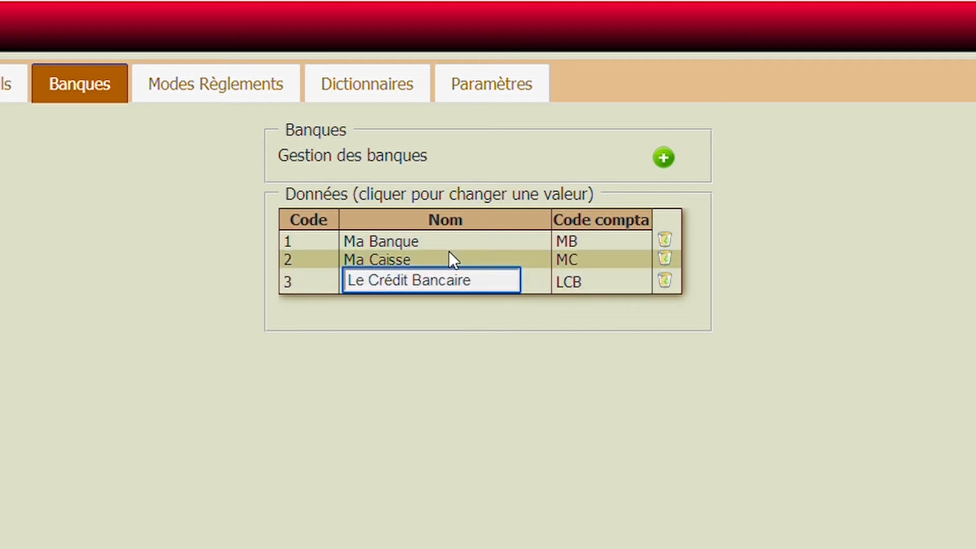
click(410, 369)
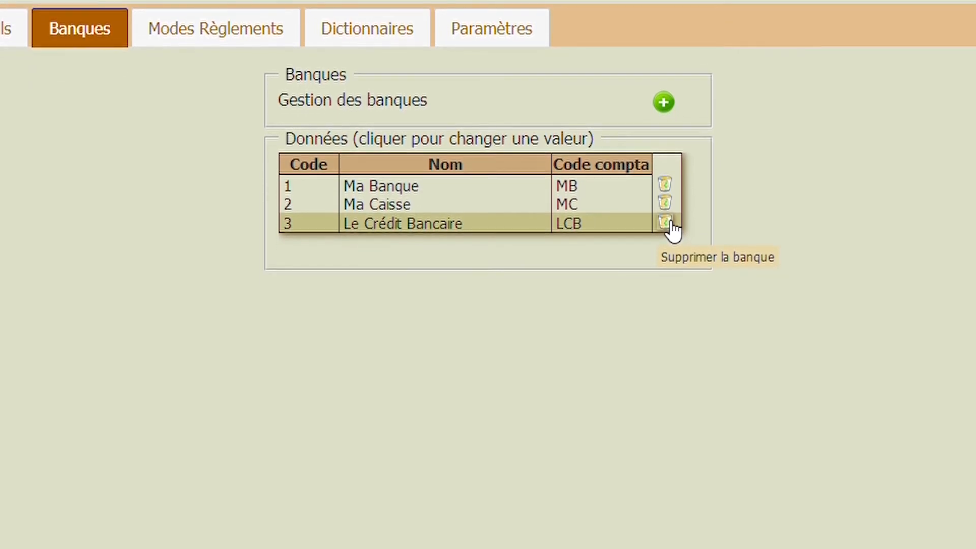
- Delete the Le Crédit Bancaire entry from the list of banks
click(665, 222)
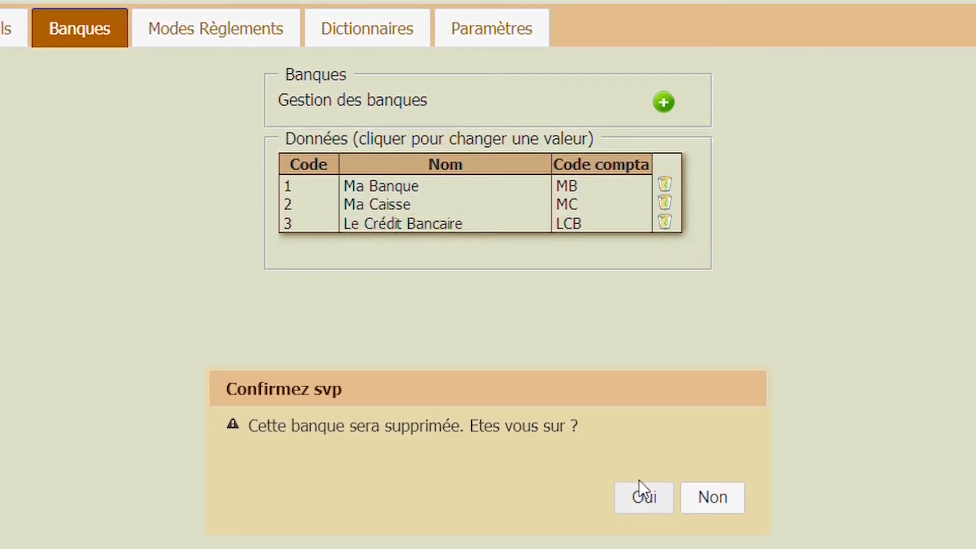
click(641, 497)
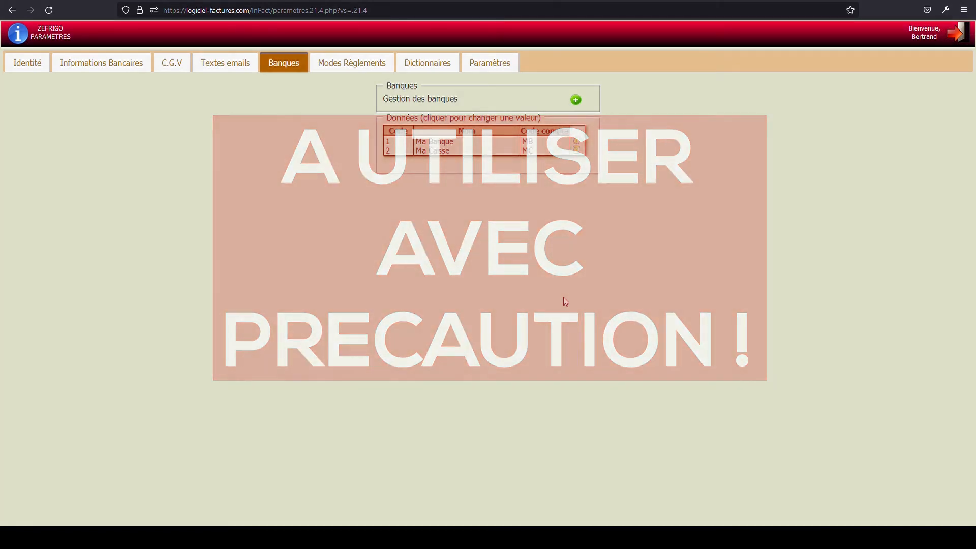
- Add a payment method with code 3 and the designation "Par chèque à 30 jours le 10"
click(336, 68)
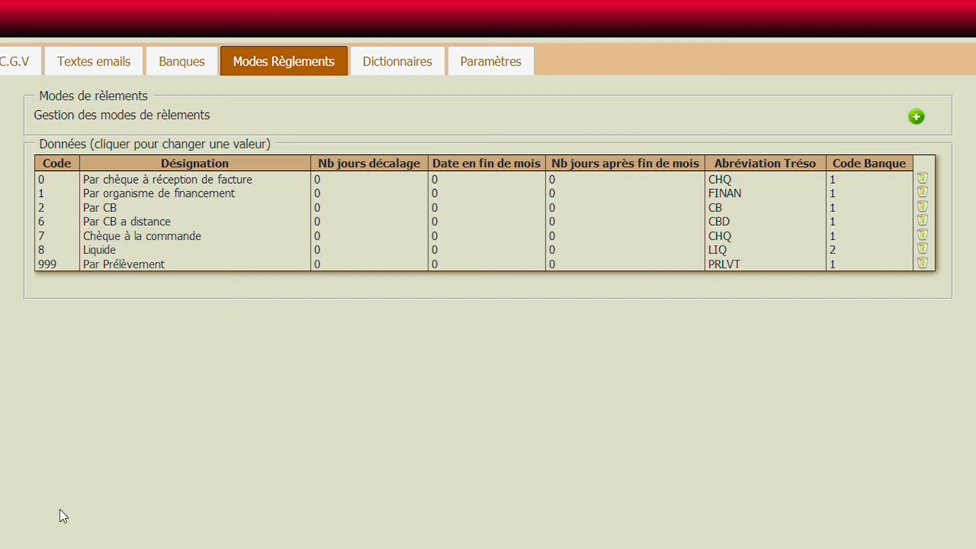
click(918, 118)
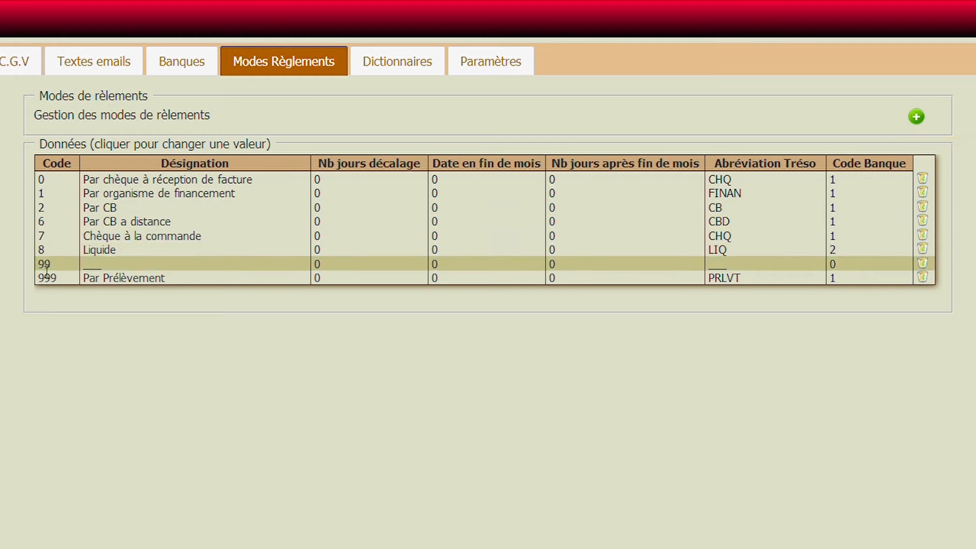
click(237, 265)
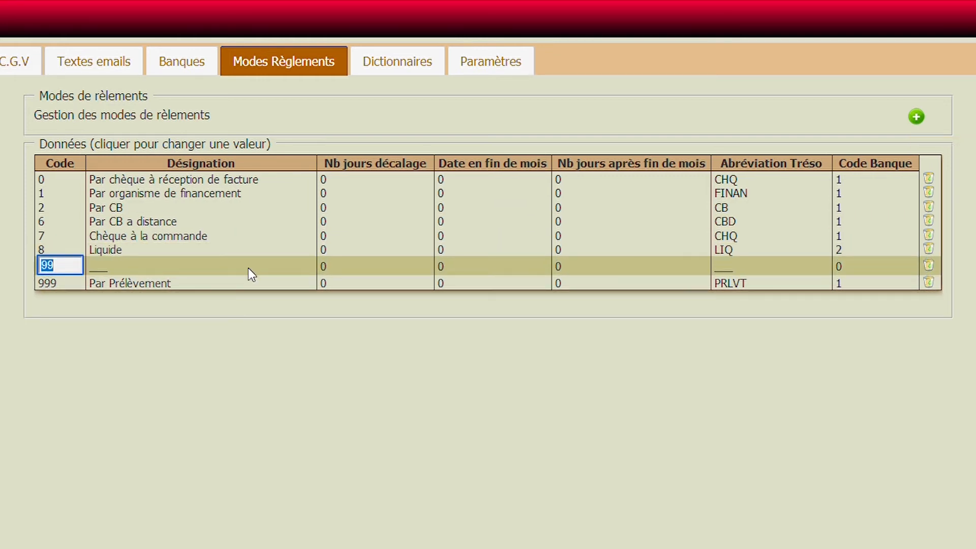
text(3)
key(Return)
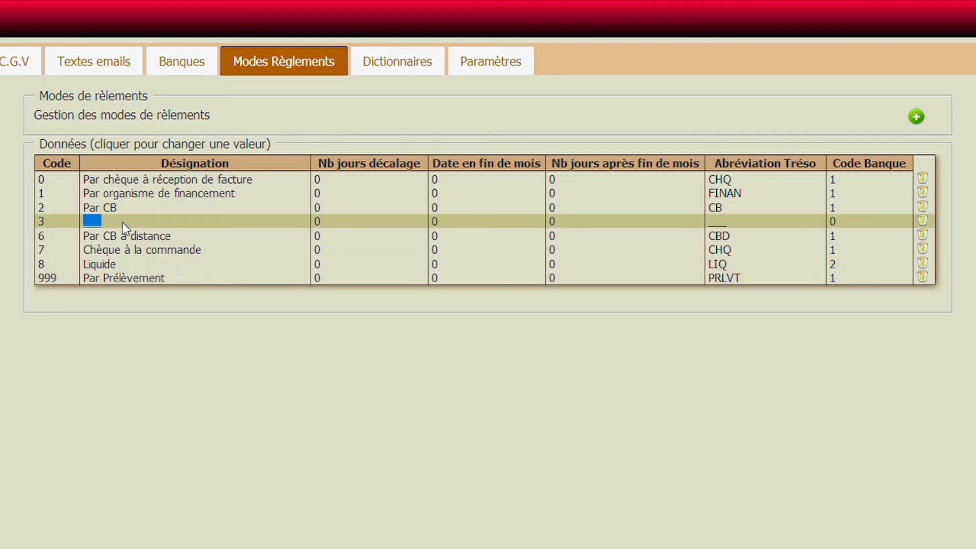
click(97, 224)
double_click(97, 228)
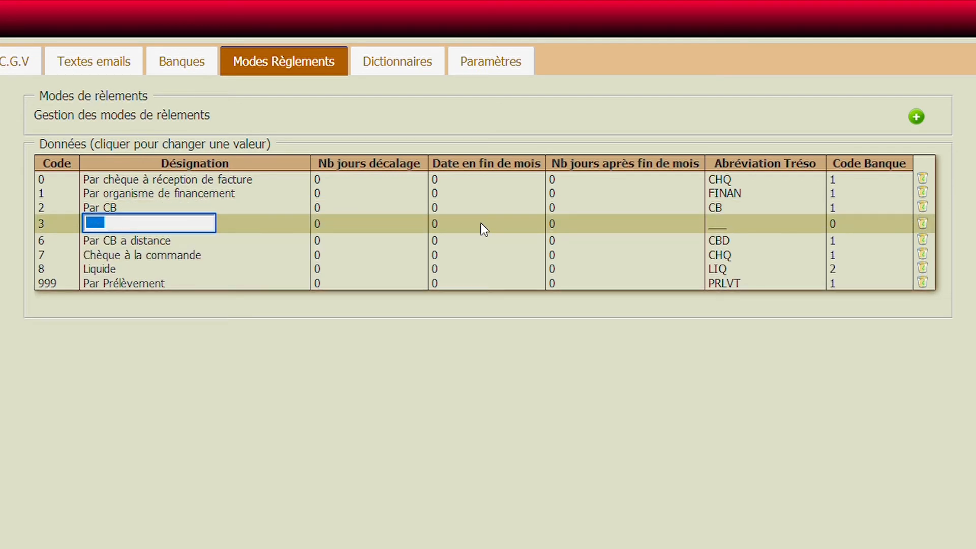
text(Par chèque à 30 jours le 10)
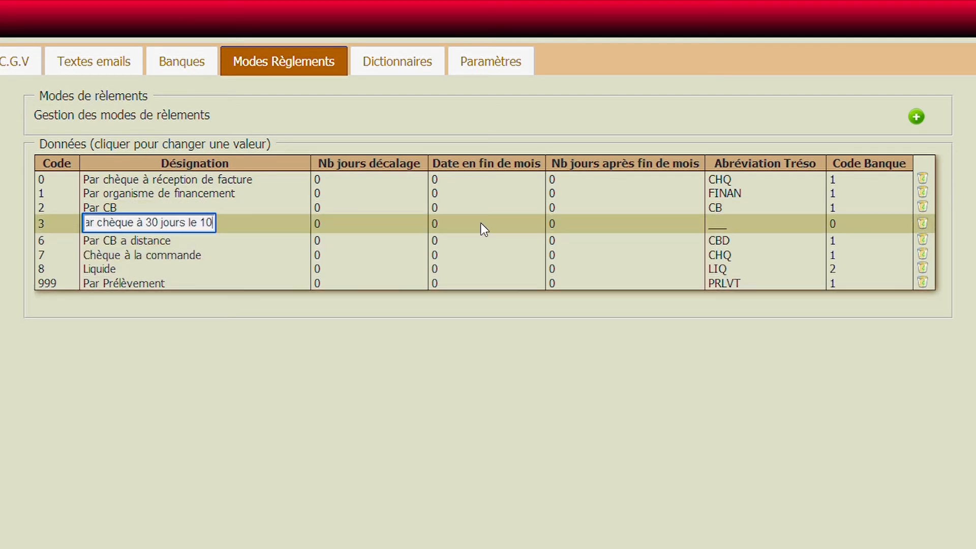
- Set payment method 3 to a 30-day offset, end-of-month date 1 and 10 days after the end of the month
click(314, 223)
text(3)
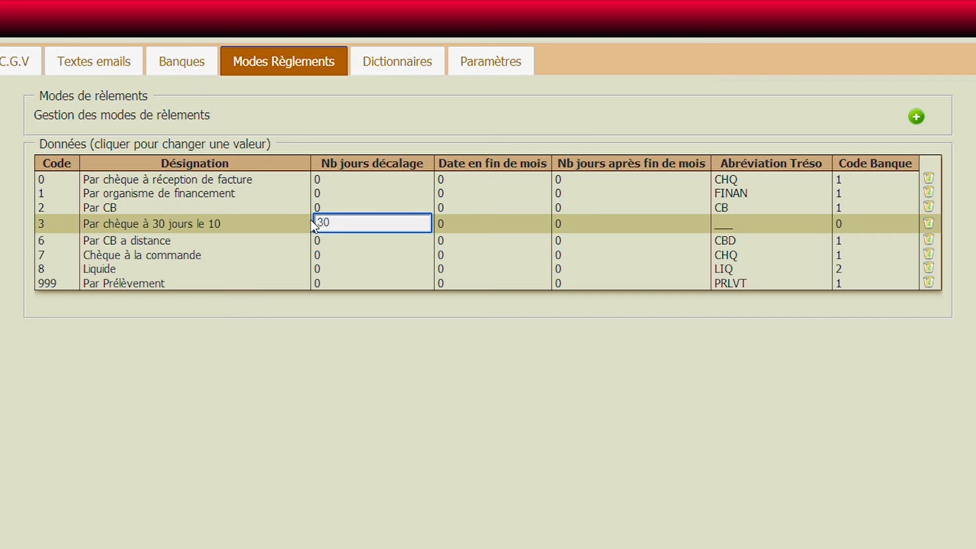
click(439, 225)
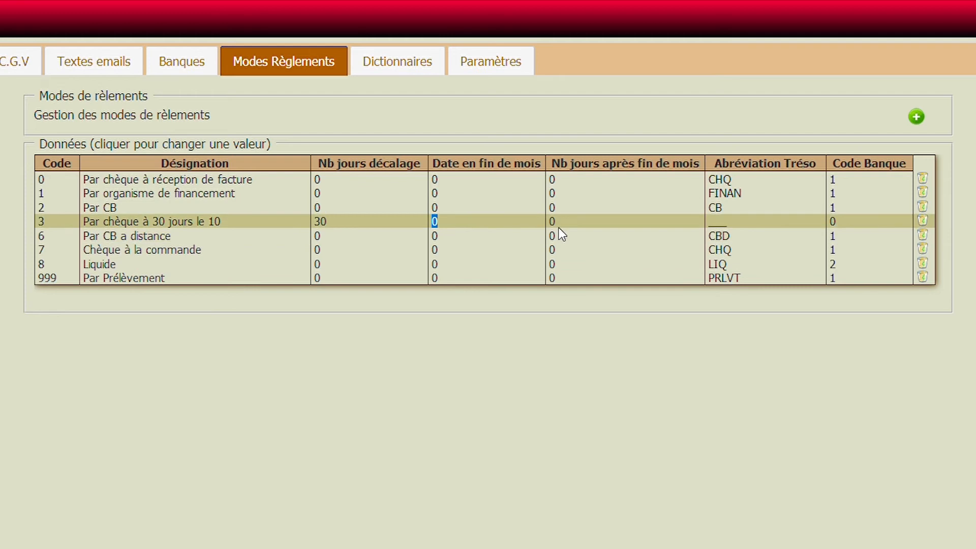
click(439, 224)
text(1)
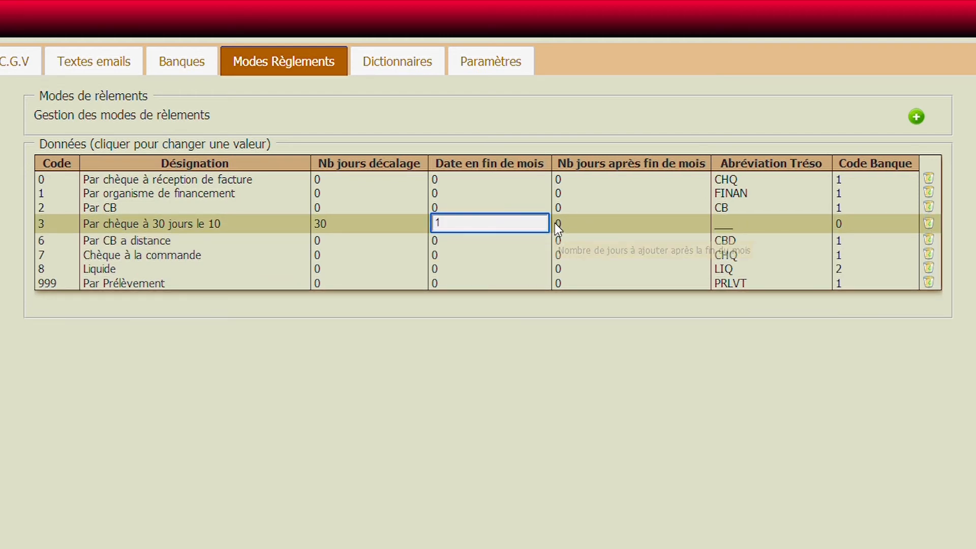
click(555, 223)
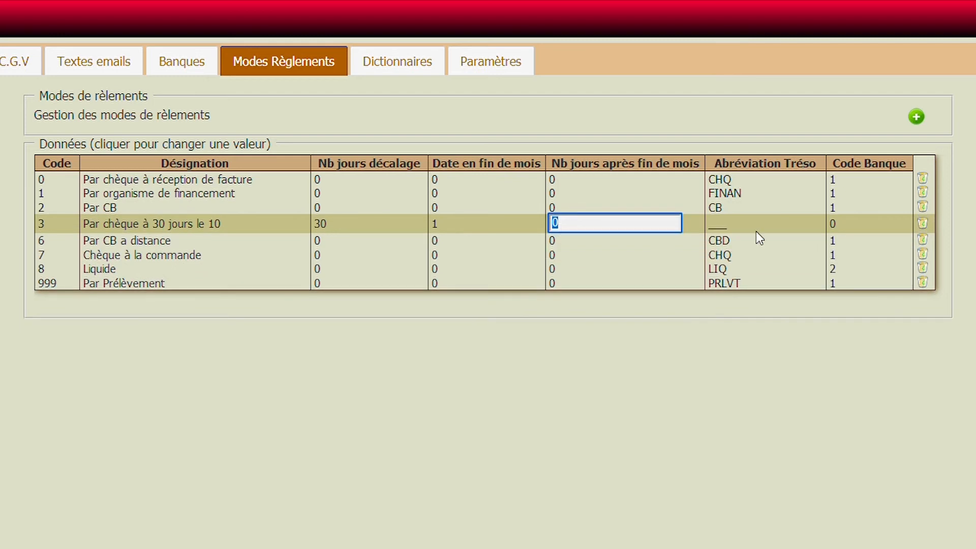
text(10)
- Set payment method 3's treasury abbreviation to 30J and its bank code to 1
click(756, 229)
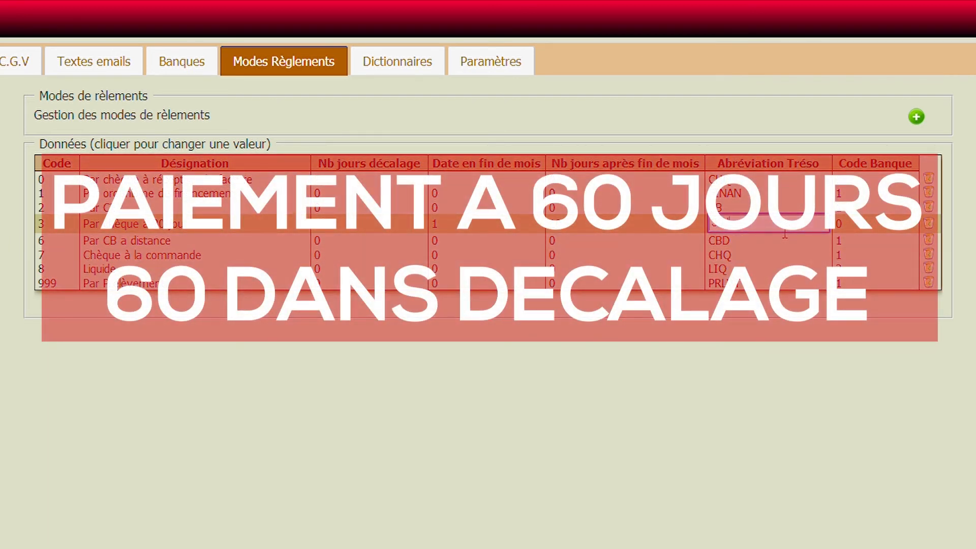
click(840, 224)
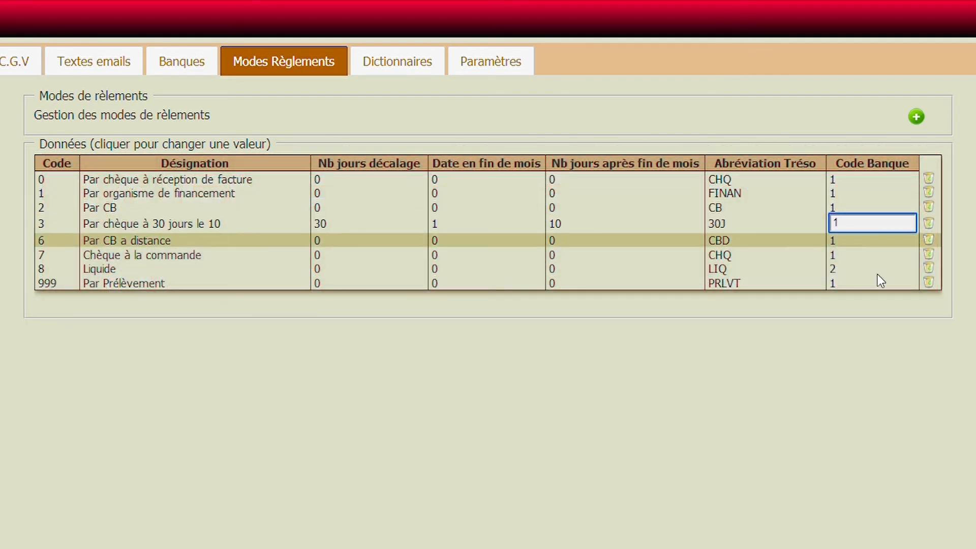
click(754, 458)
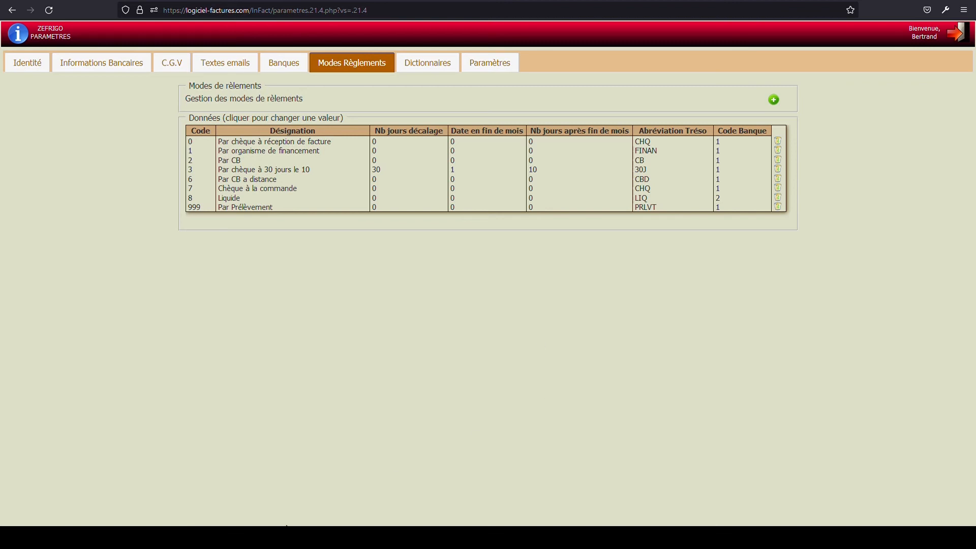
- Examine the dictionaries for article categories, product families, brands, delivery modes, VAT and operation types
click(416, 69)
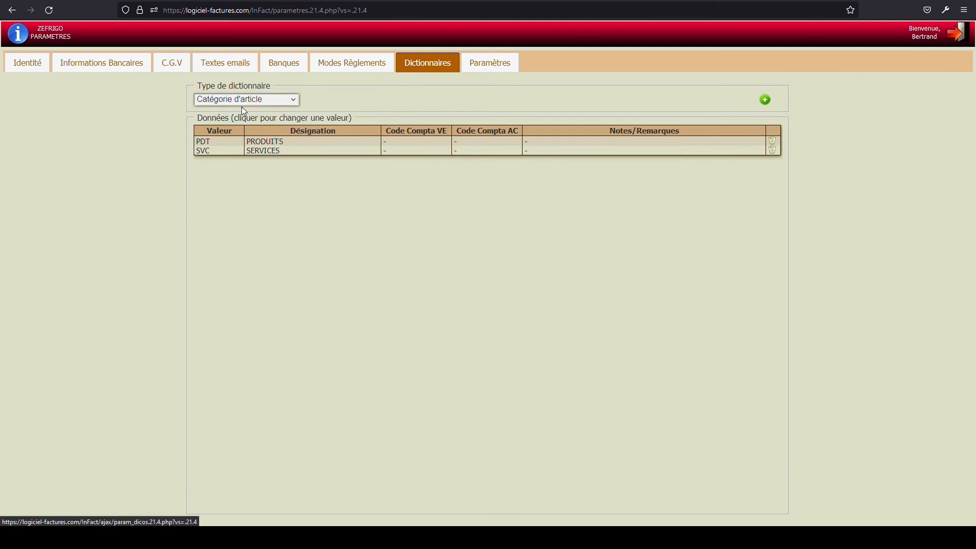
click(246, 122)
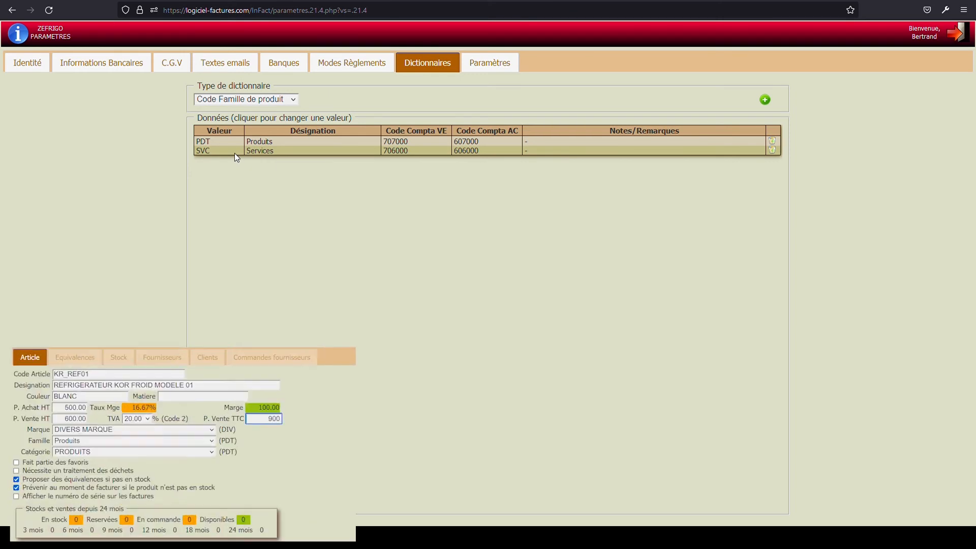
key(Tab)
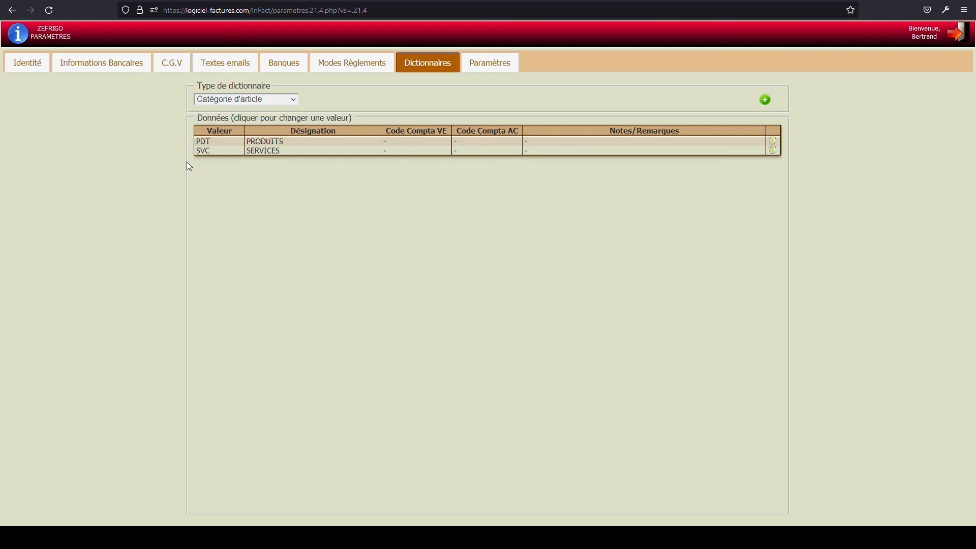
click(255, 145)
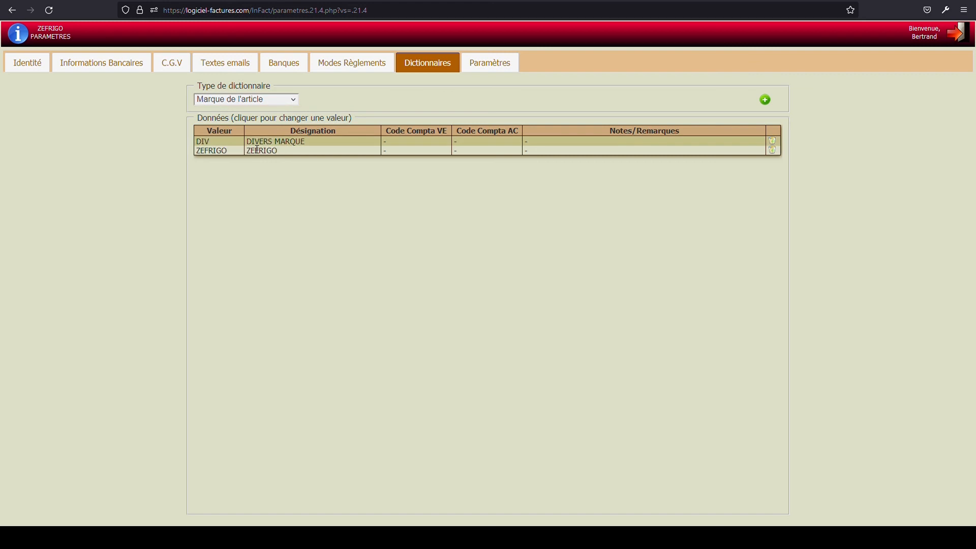
click(294, 103)
click(251, 154)
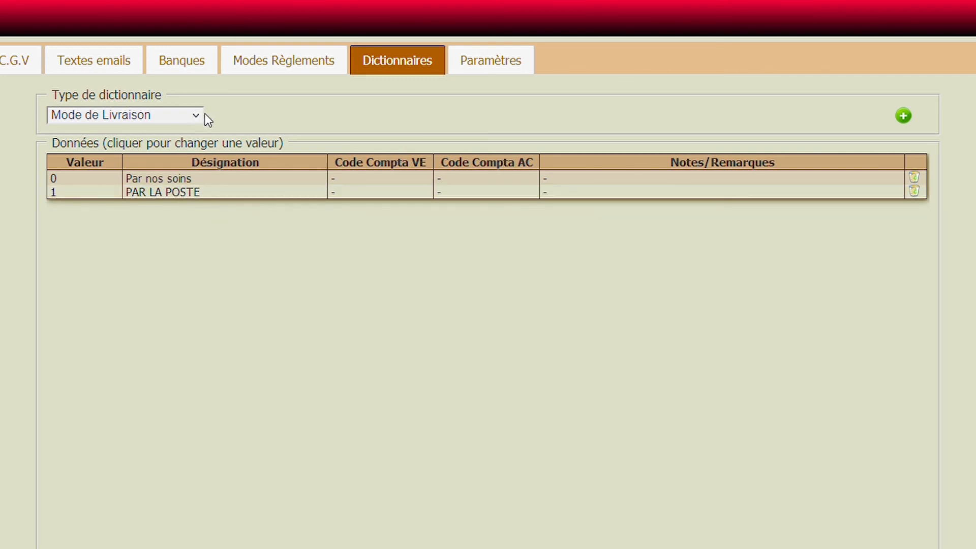
click(117, 223)
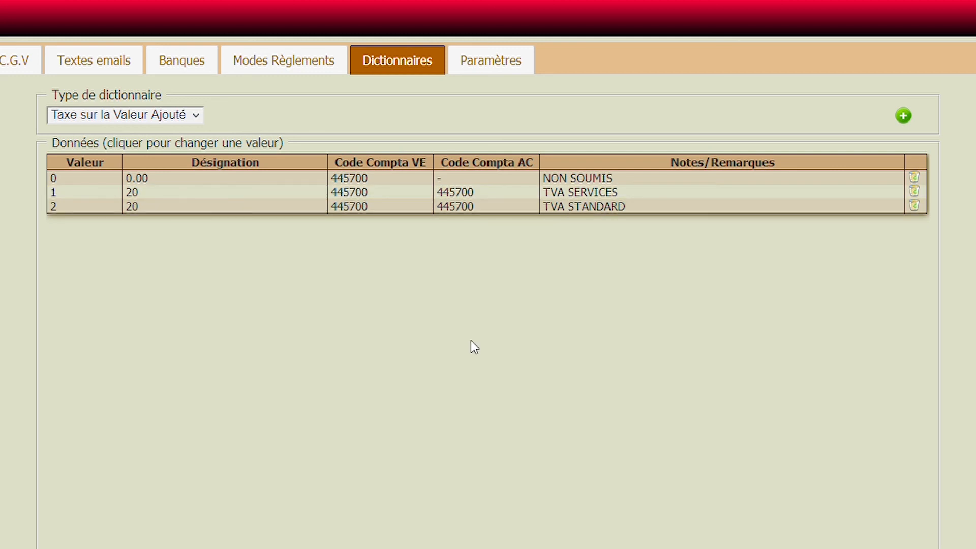
click(125, 116)
click(130, 246)
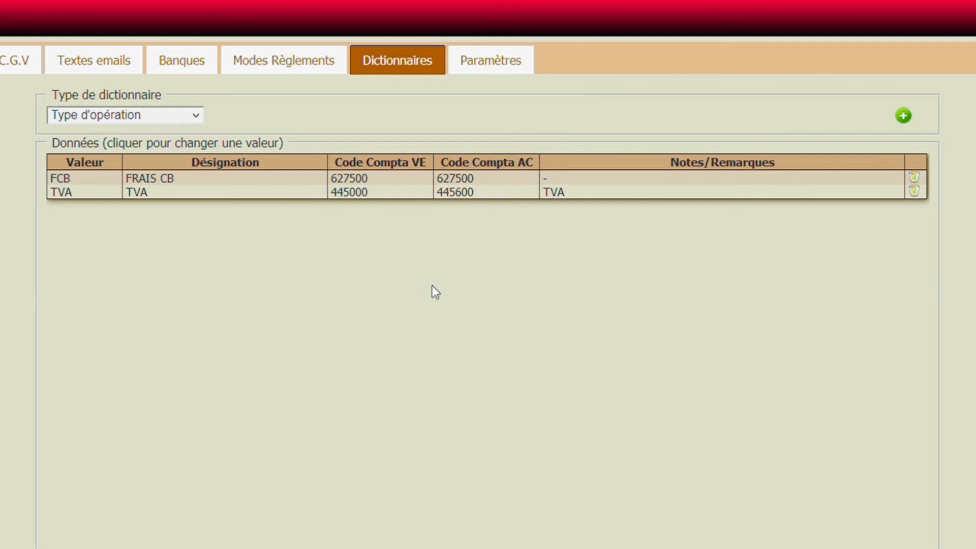
- View the planning parameters, and leave the settings for the dashboard
click(481, 66)
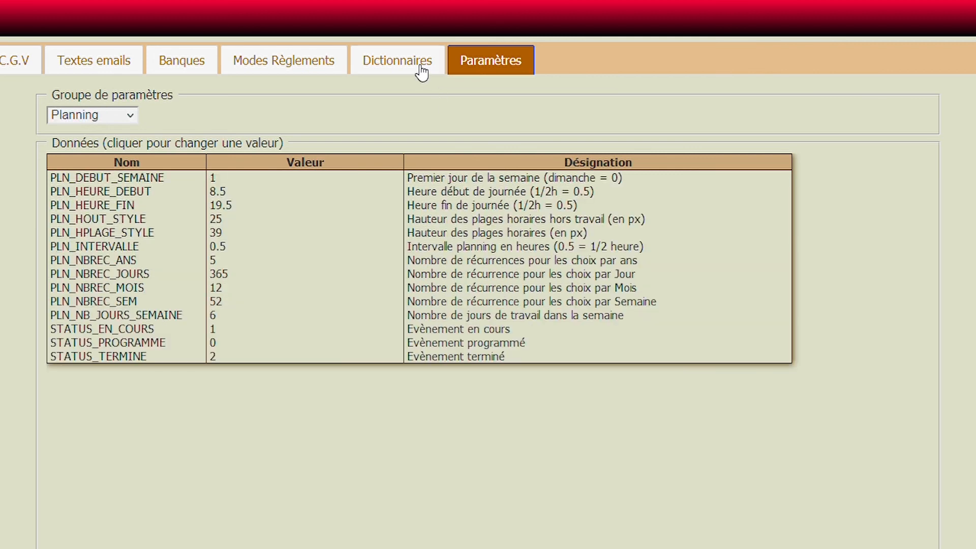
click(421, 71)
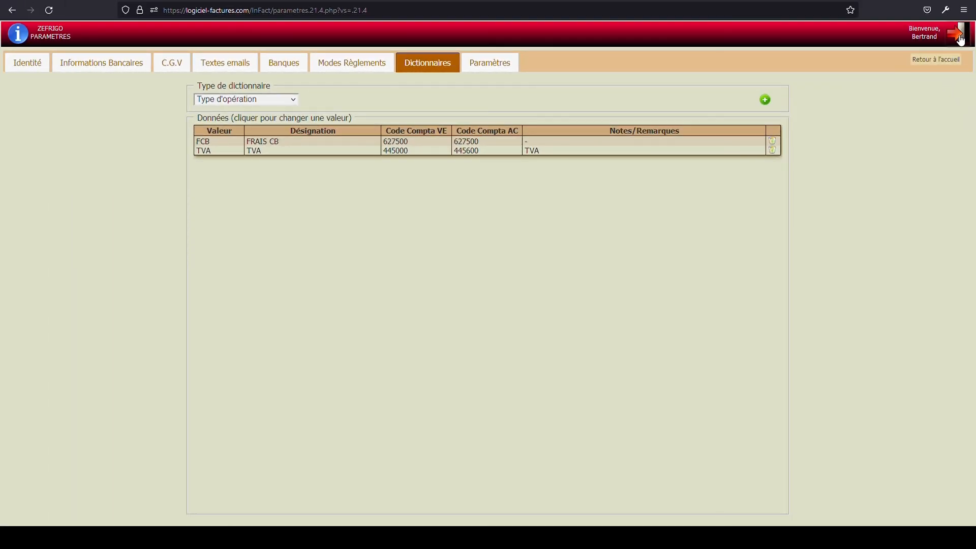
click(959, 36)
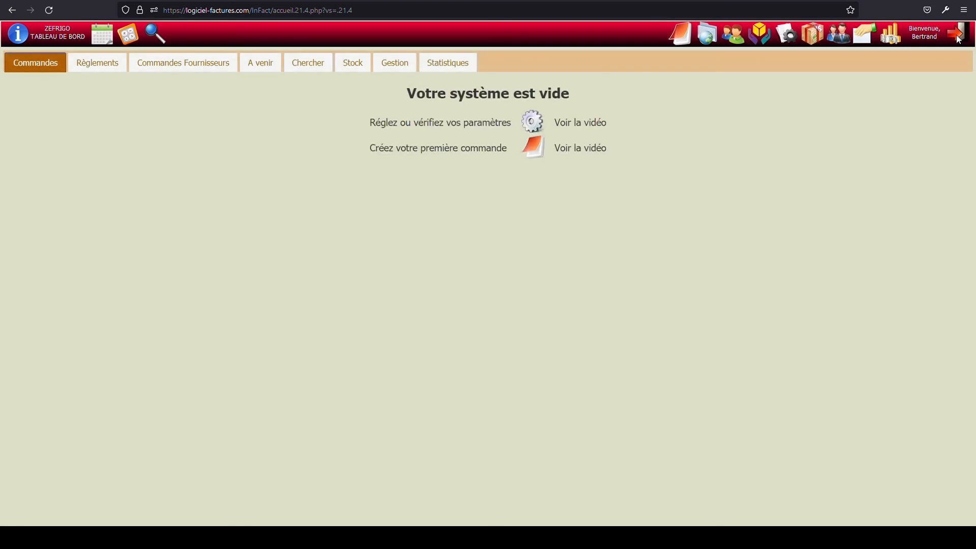